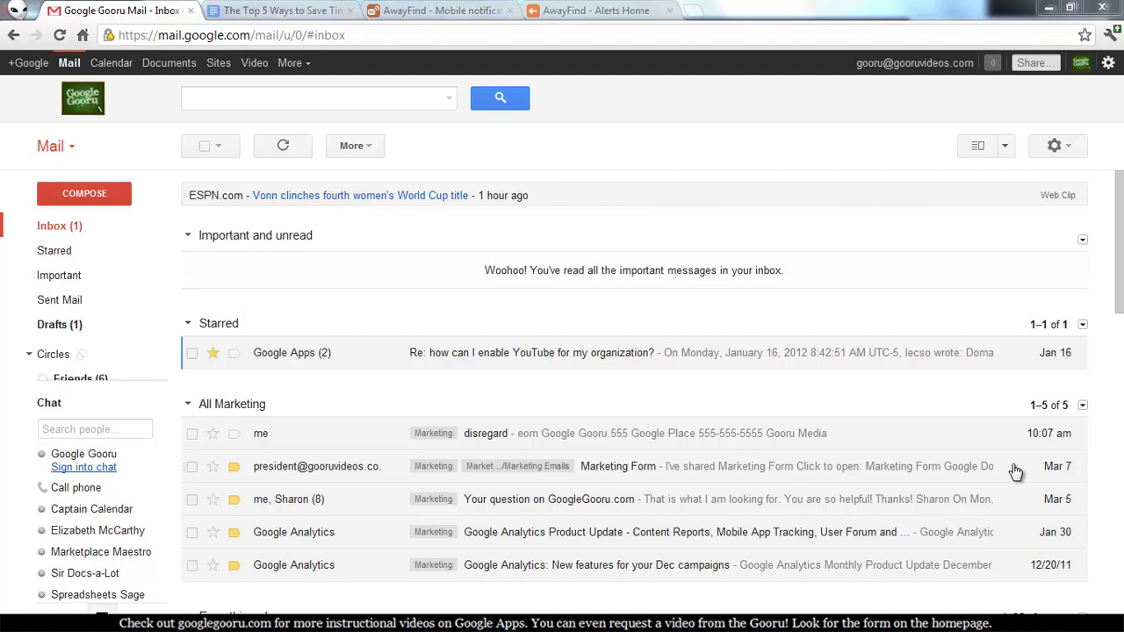
Bring up the AwayFind home page in the browser
{"action": "left_click", "coordinate": [445, 12]}
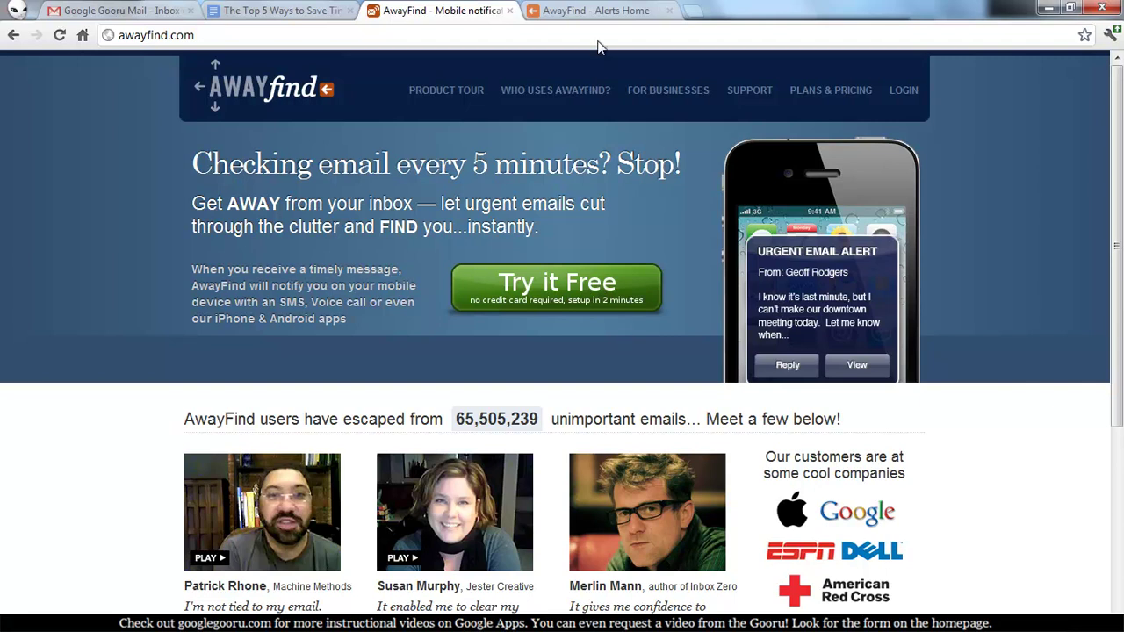
Add three recommended contacts, including Apps Admin, to My Important People and skip inviting friends
{"action": "left_click", "coordinate": [596, 9]}
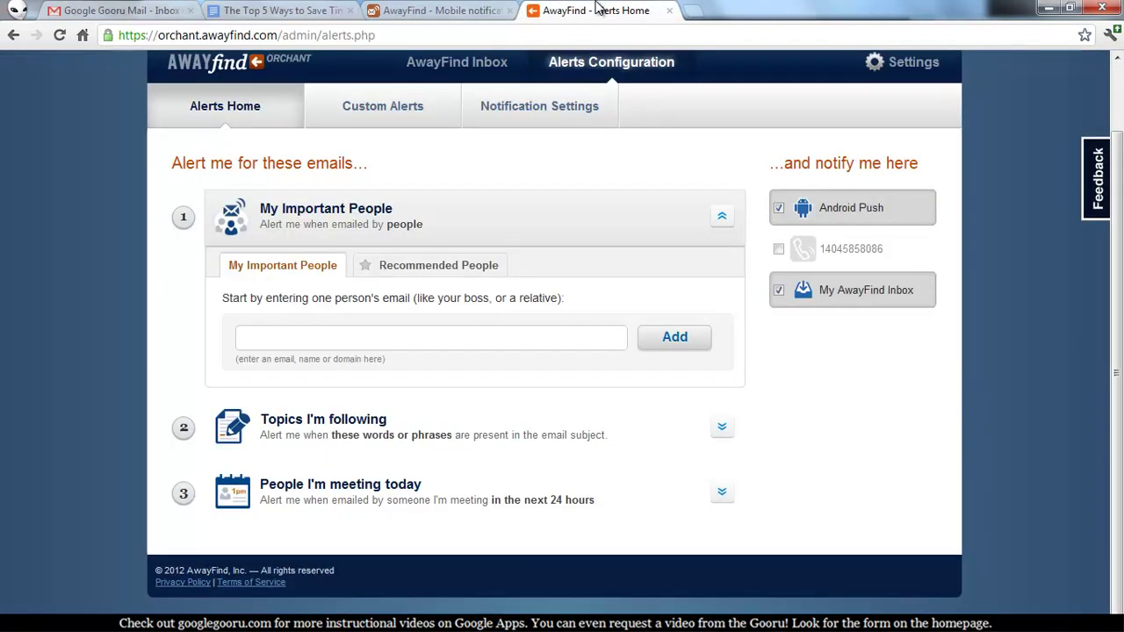
{"action": "scroll", "coordinate": [102, 325], "scroll_direction": "up", "scroll_amount": 1}
{"action": "scroll", "coordinate": [102, 324], "scroll_direction": "down", "scroll_amount": 1}
{"action": "scroll", "coordinate": [102, 324], "scroll_direction": "up", "scroll_amount": 1}
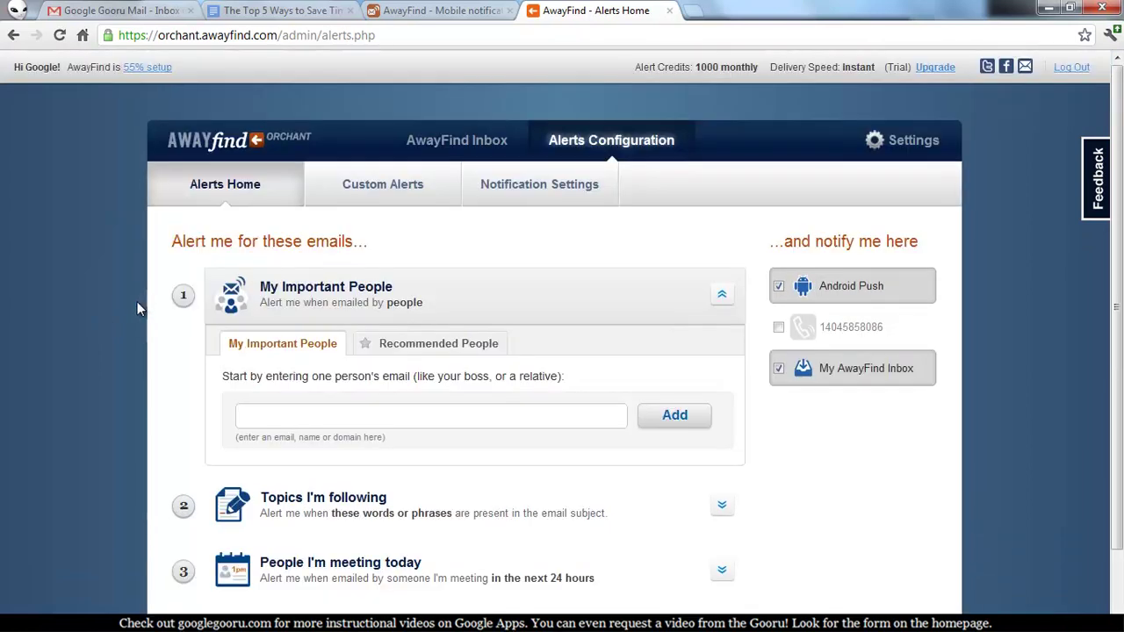
{"action": "left_click", "coordinate": [422, 353]}
{"action": "scroll", "coordinate": [450, 373], "scroll_direction": "down", "scroll_amount": 1}
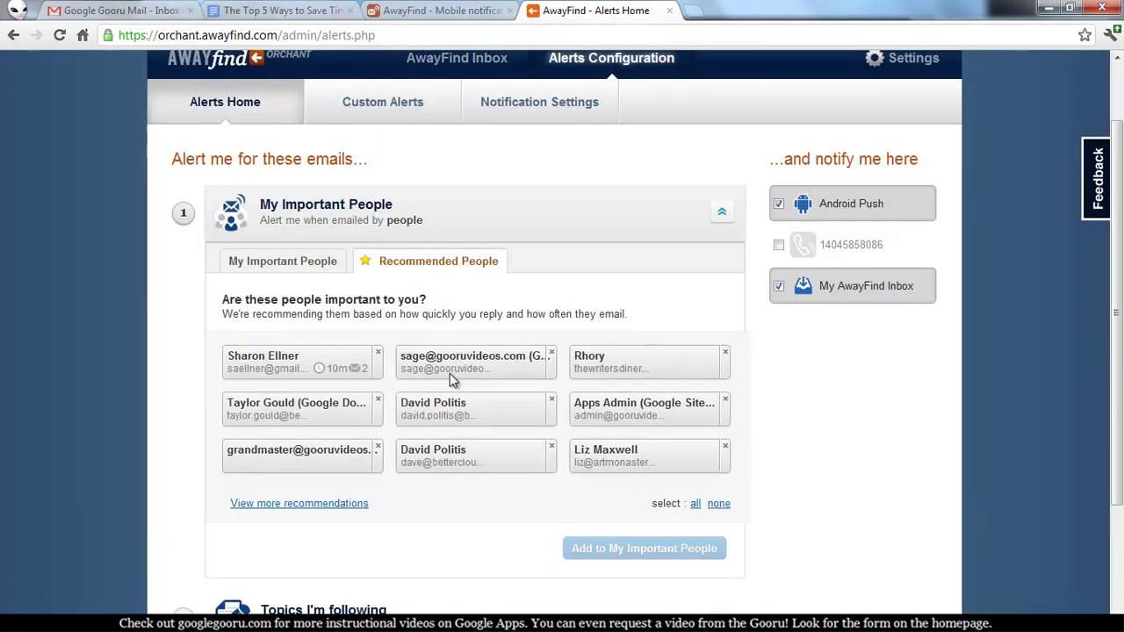
{"action": "left_click", "coordinate": [519, 364]}
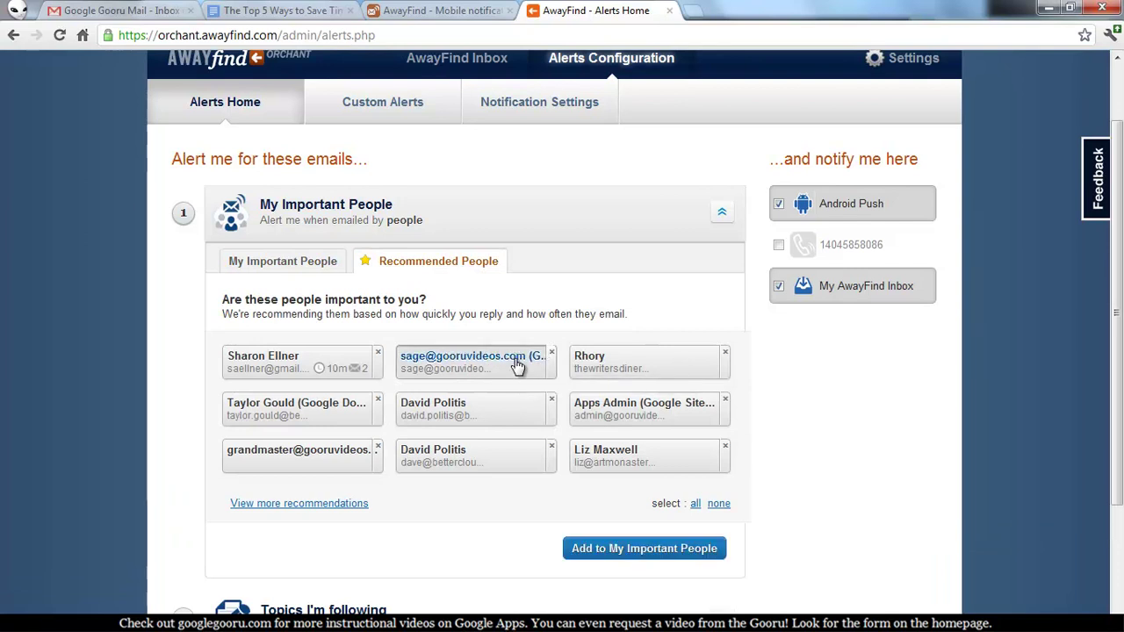
{"action": "left_click", "coordinate": [620, 414]}
{"action": "left_click", "coordinate": [292, 452]}
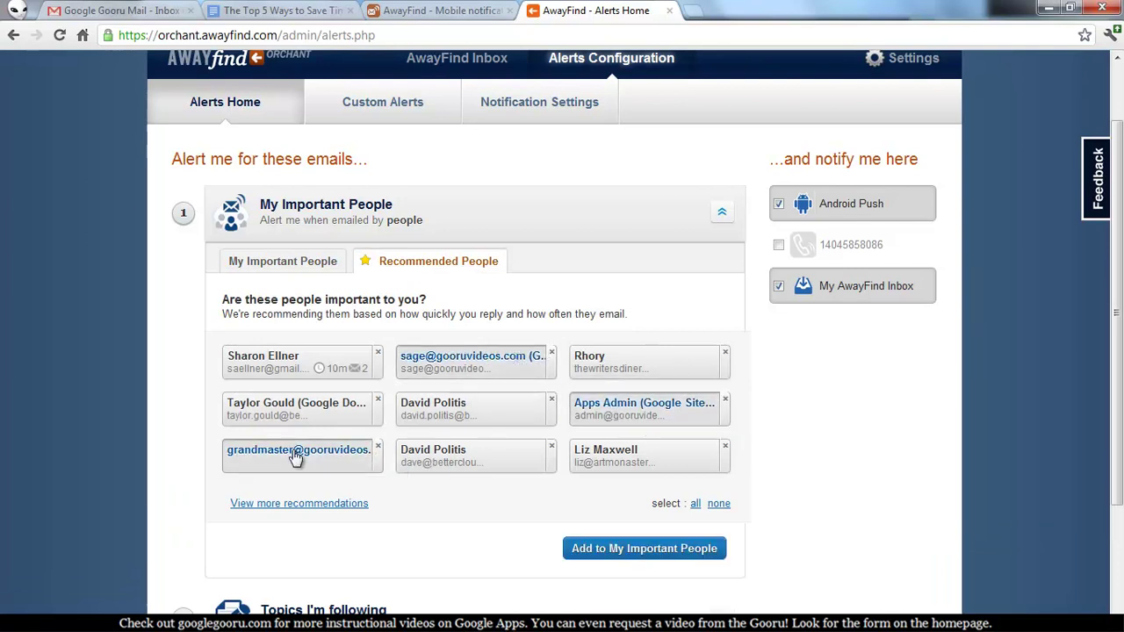
{"action": "left_click", "coordinate": [638, 550]}
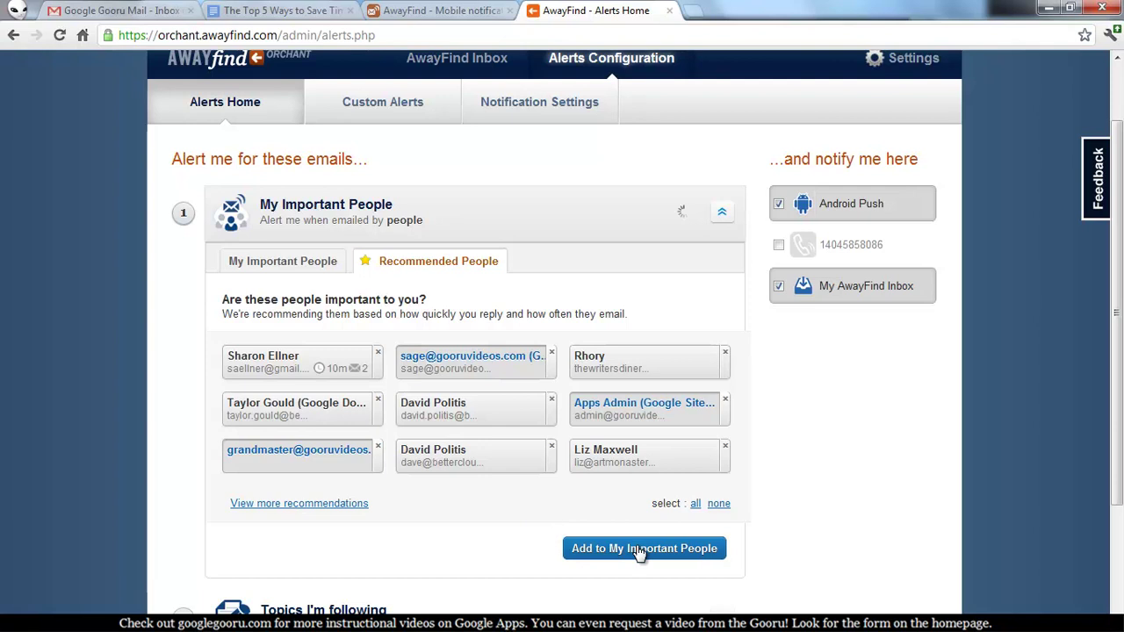
{"action": "left_click", "coordinate": [511, 428]}
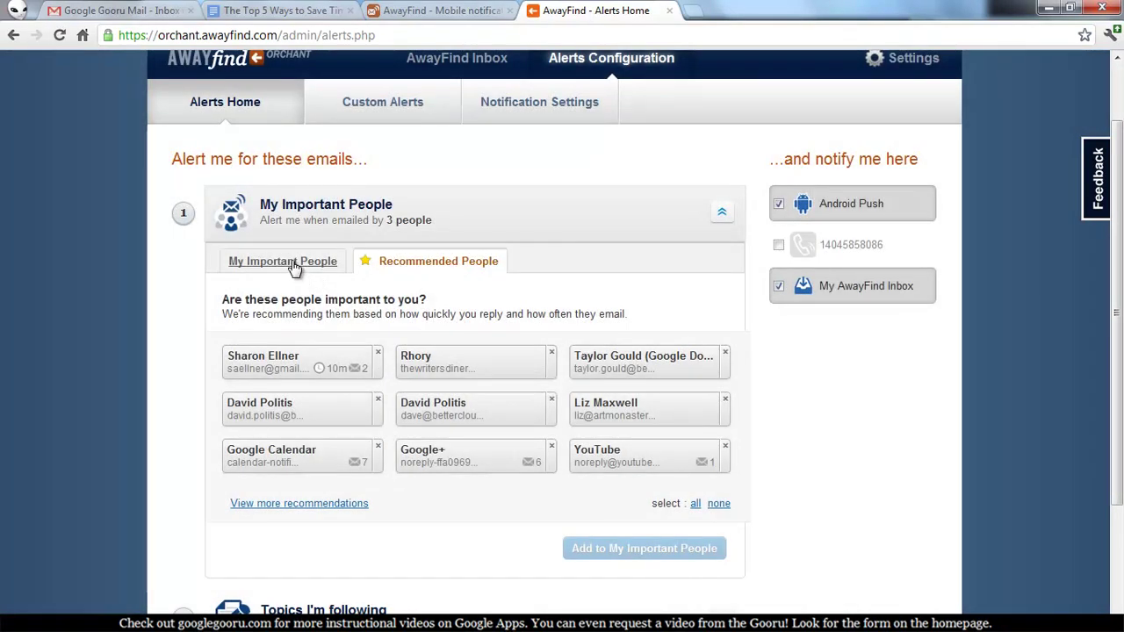
Review the My Important People list, toggling phone alerts on and back off
{"action": "left_click", "coordinate": [295, 264]}
{"action": "scroll", "coordinate": [174, 356], "scroll_direction": "down", "scroll_amount": 2}
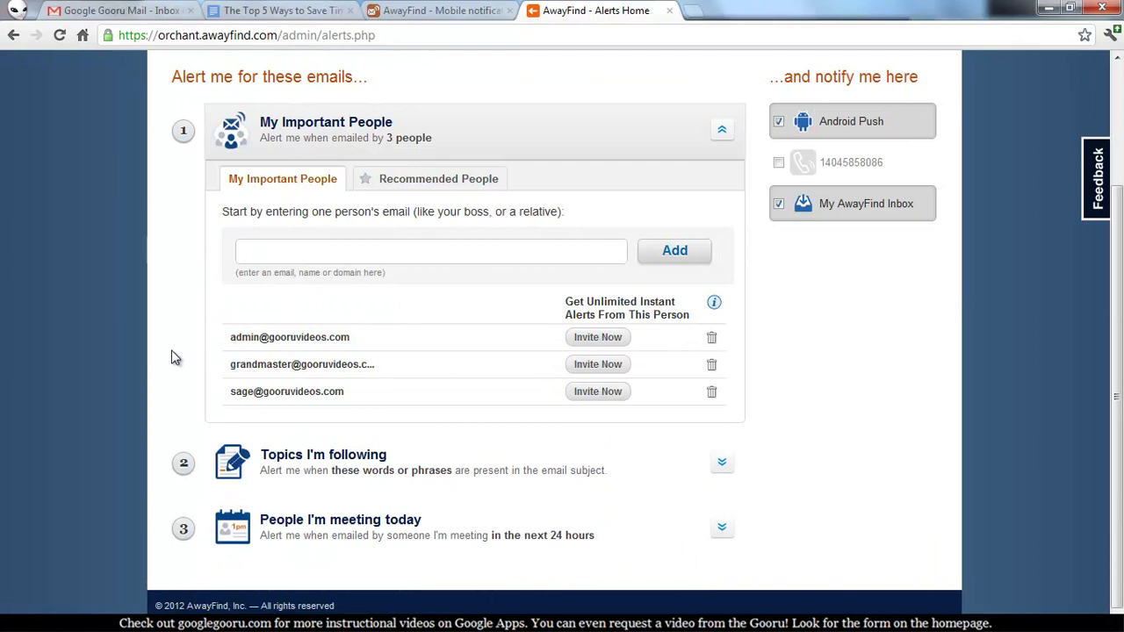
{"action": "scroll", "coordinate": [222, 366], "scroll_direction": "up", "scroll_amount": 1}
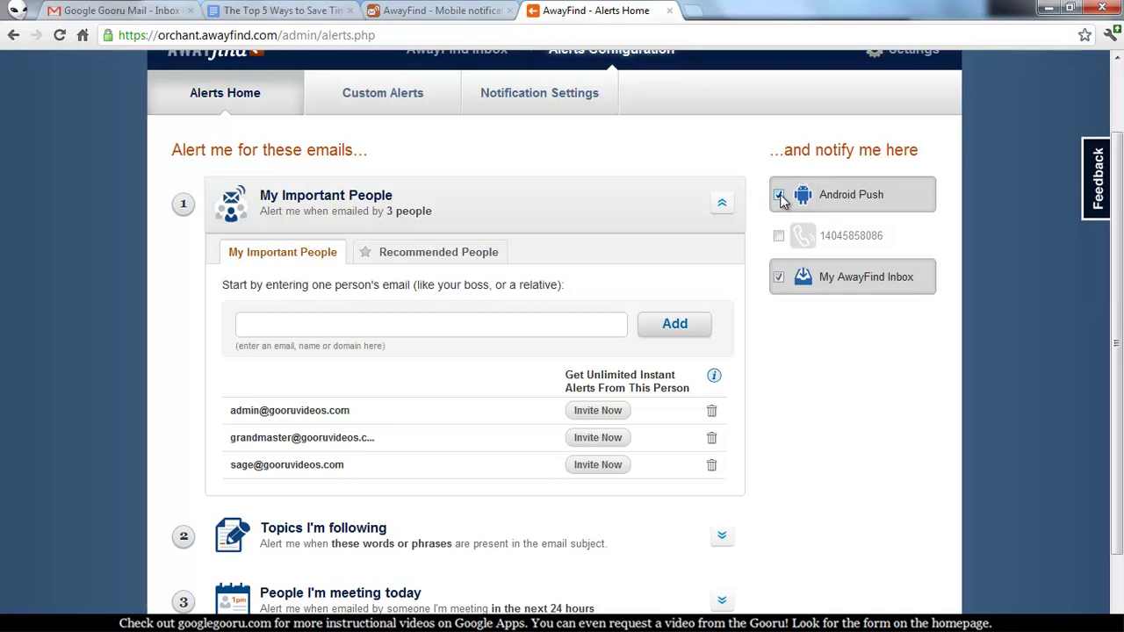
{"action": "left_click", "coordinate": [779, 236]}
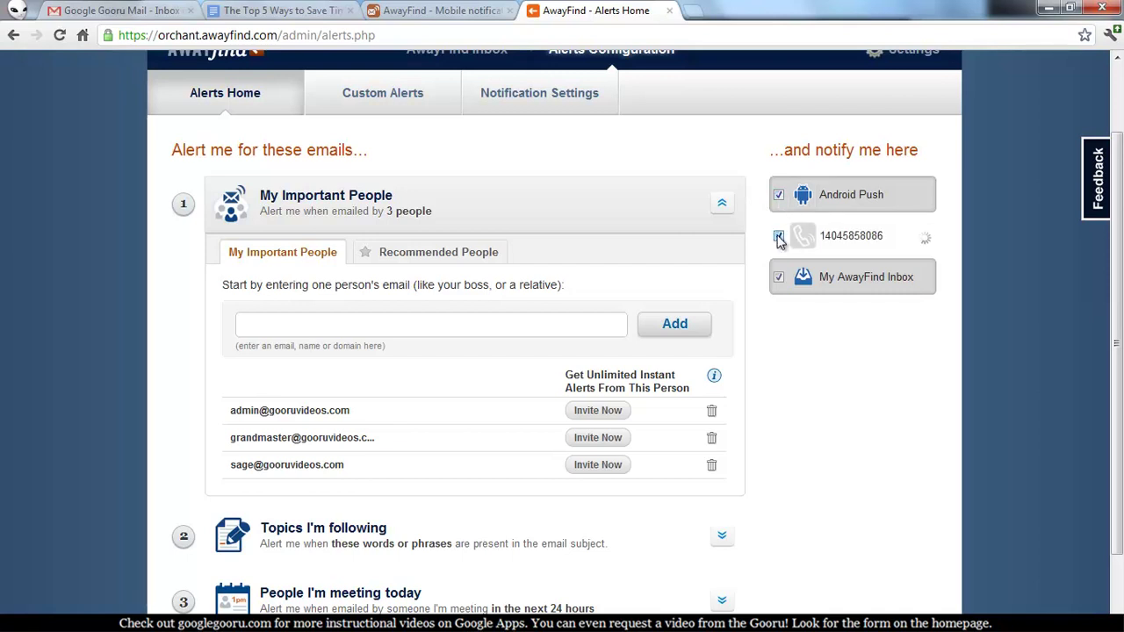
{"action": "left_click", "coordinate": [779, 236]}
Add 'end of quarter' as a followed topic phrase under Topics I'm following
{"action": "scroll", "coordinate": [91, 359], "scroll_direction": "down", "scroll_amount": 2}
{"action": "left_click", "coordinate": [722, 453]}
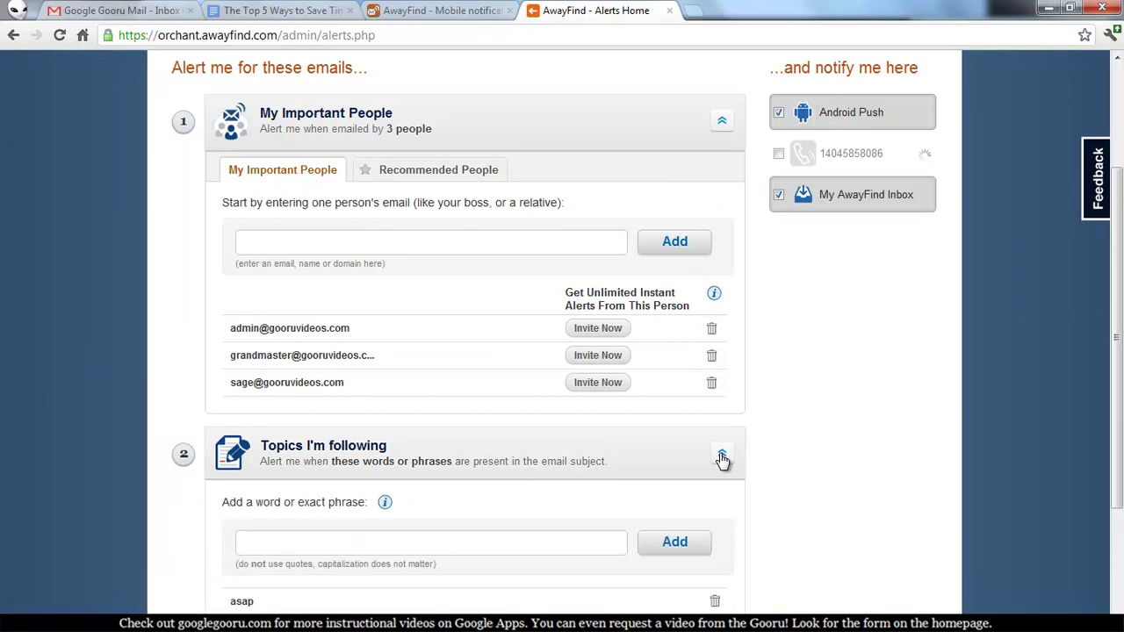
{"action": "scroll", "coordinate": [746, 448], "scroll_direction": "down", "scroll_amount": 3}
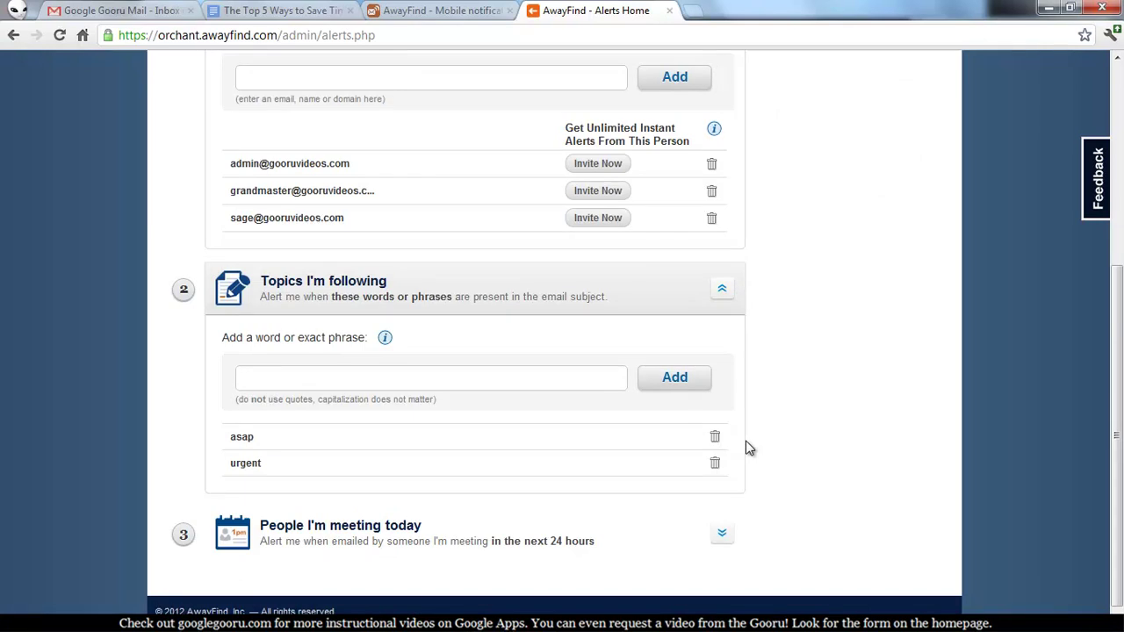
{"action": "left_click", "coordinate": [349, 377]}
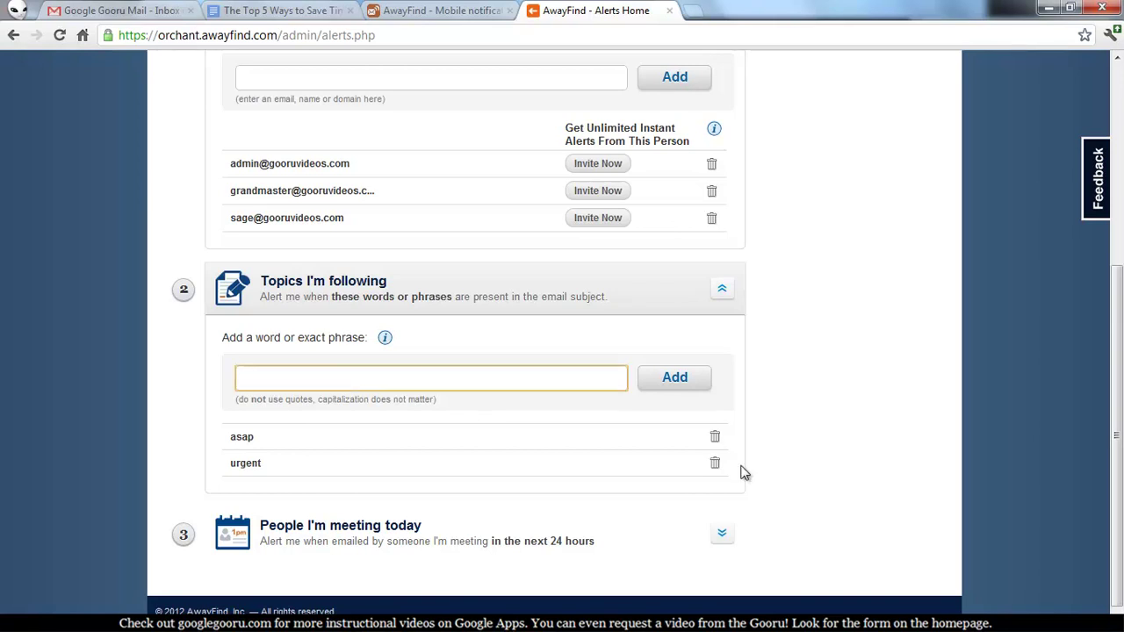
{"action": "type", "text": "end o"}
{"action": "type", "text": "f quarter"}
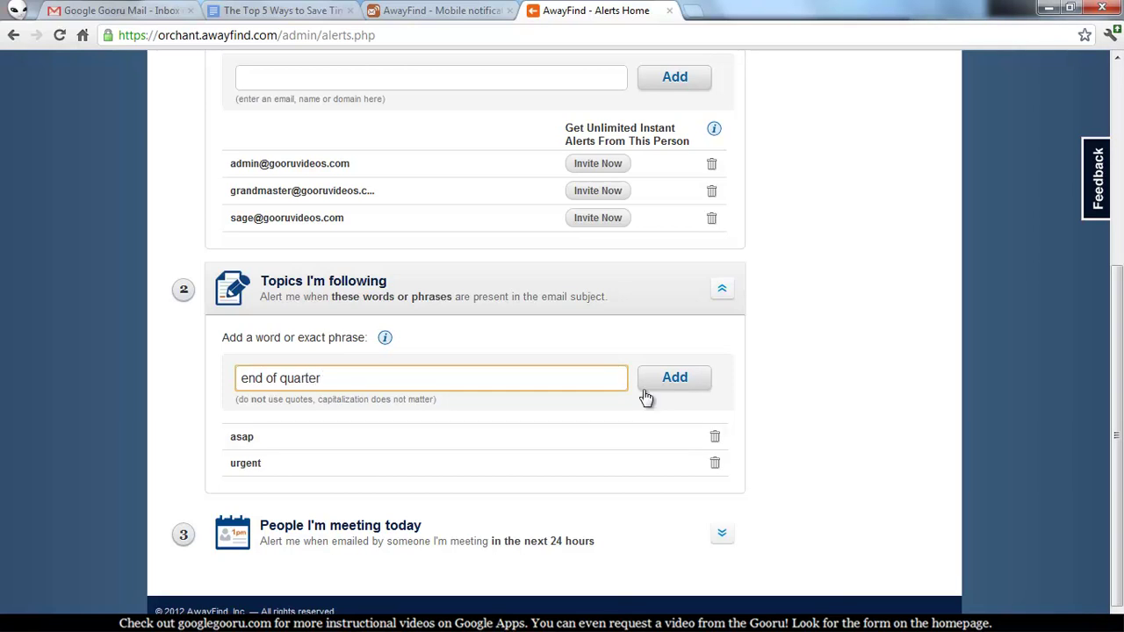
{"action": "left_click", "coordinate": [678, 379]}
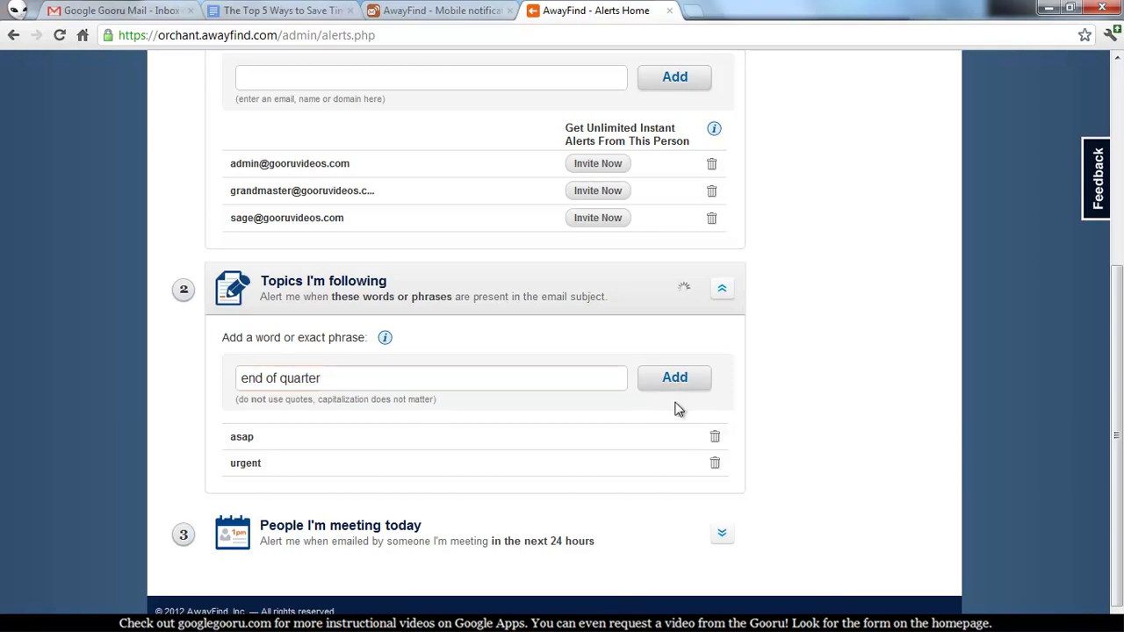
{"action": "left_click", "coordinate": [722, 295]}
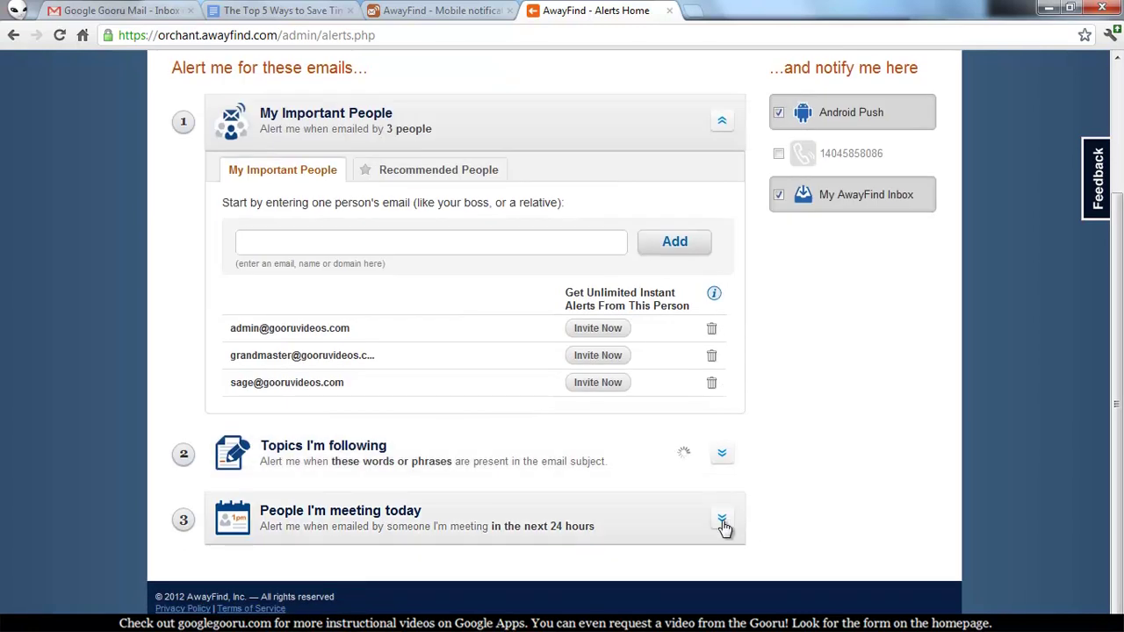
{"action": "left_click", "coordinate": [722, 520]}
{"action": "scroll", "coordinate": [722, 522], "scroll_direction": "down", "scroll_amount": 2}
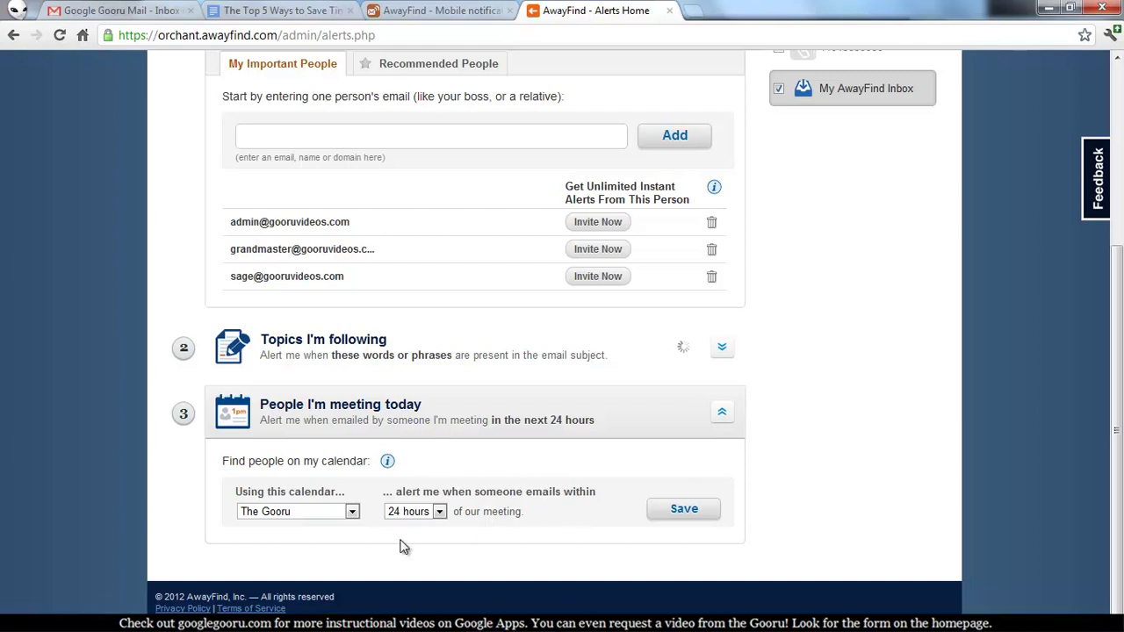
{"action": "left_click", "coordinate": [351, 515]}
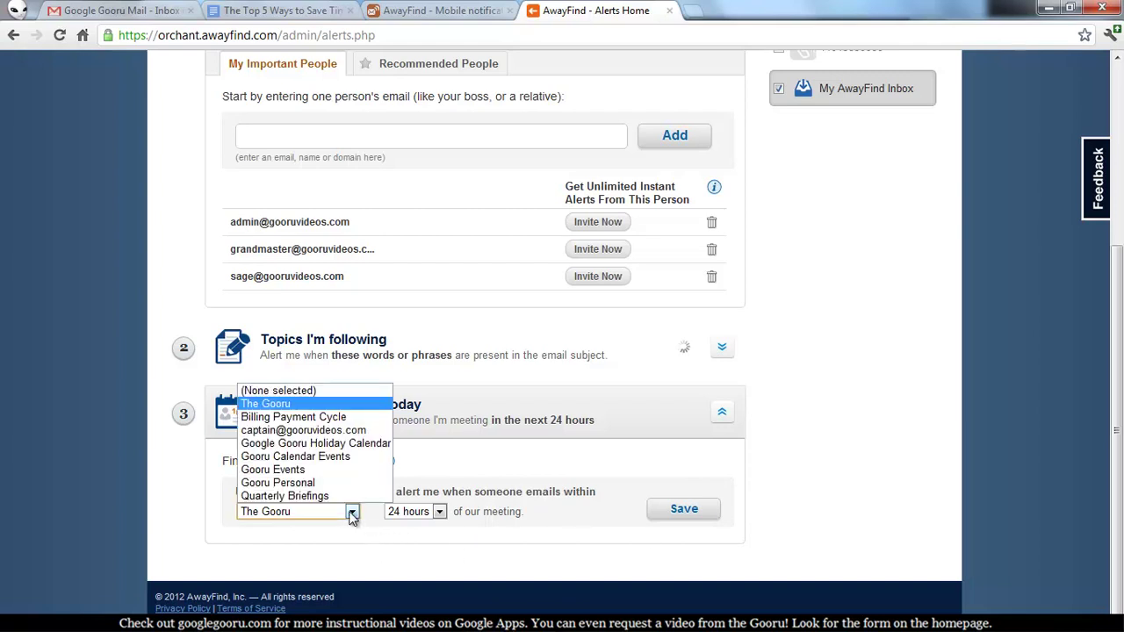
{"action": "left_click", "coordinate": [344, 542]}
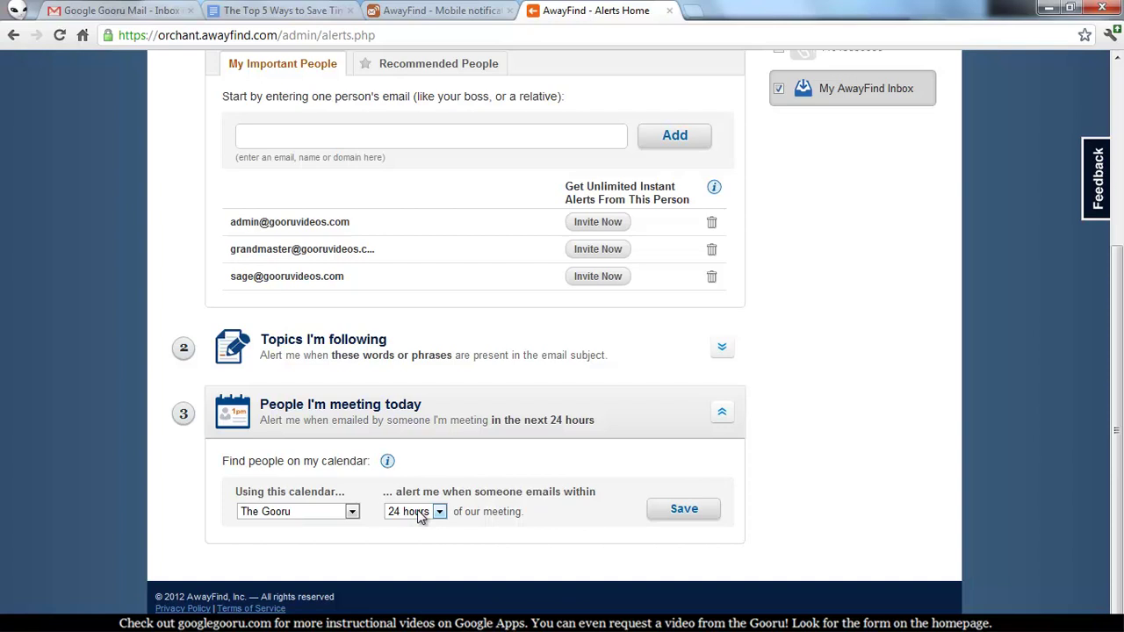
{"action": "left_click", "coordinate": [420, 516]}
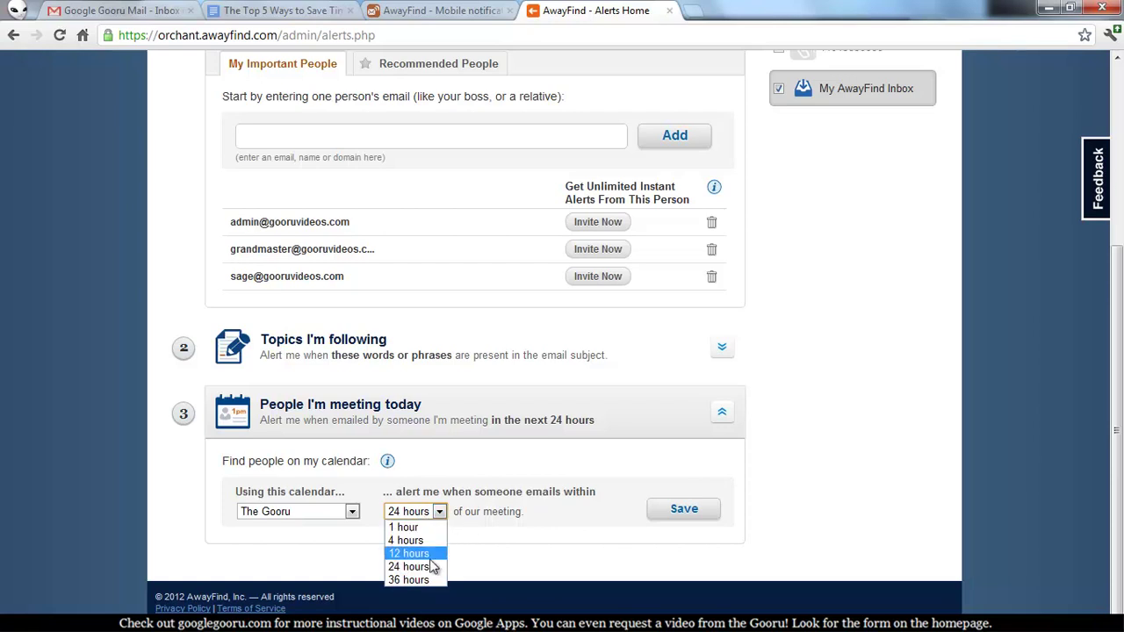
{"action": "left_click", "coordinate": [433, 567]}
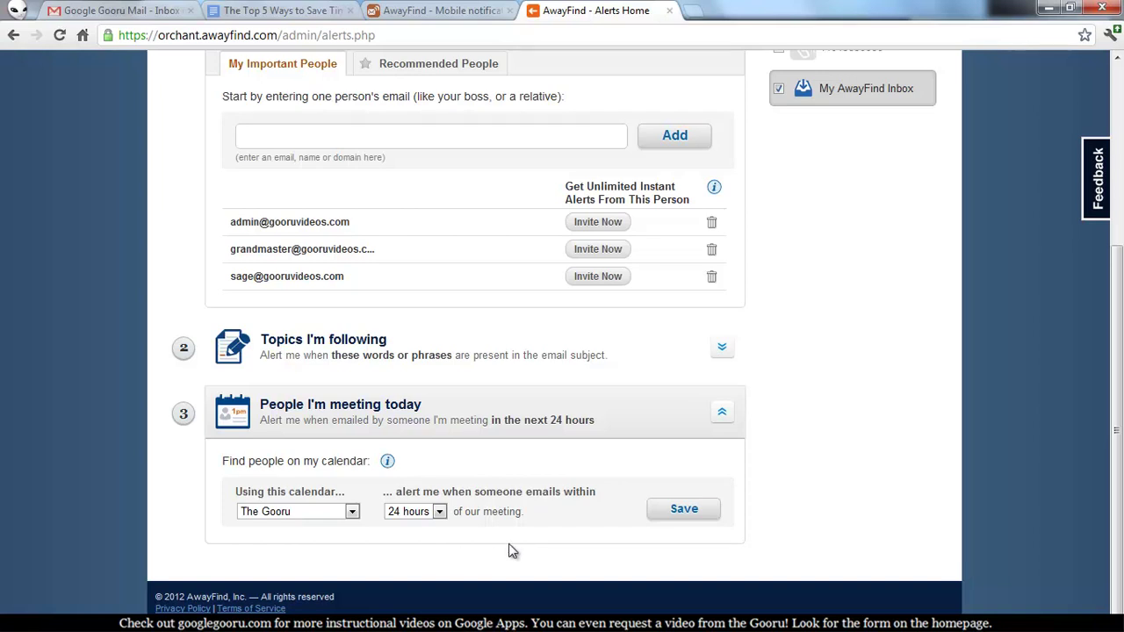
Collapse People I'm meeting today, check the Topics I'm following phrases, and return to the top
{"action": "left_click", "coordinate": [726, 412]}
{"action": "left_click", "coordinate": [721, 455]}
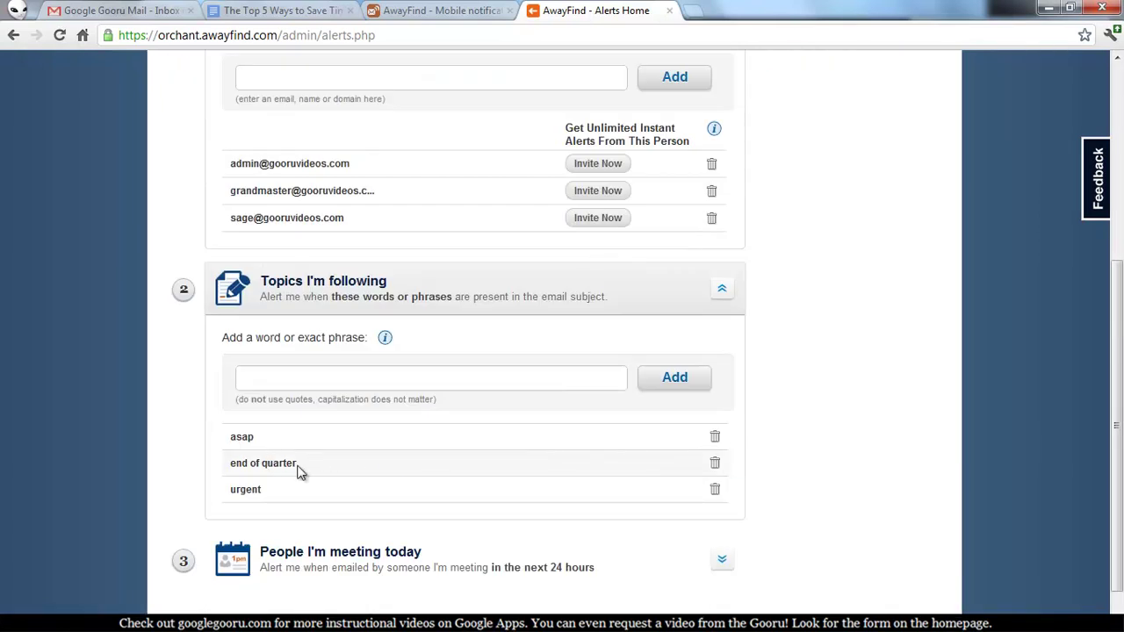
{"action": "left_click", "coordinate": [722, 290]}
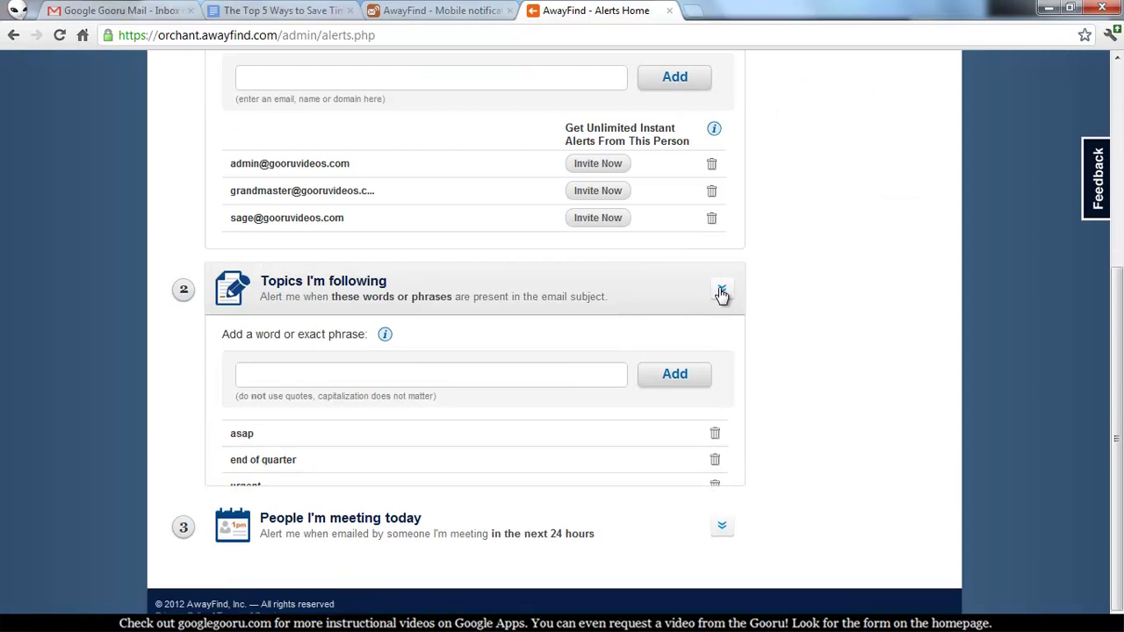
{"action": "scroll", "coordinate": [722, 367], "scroll_direction": "up", "scroll_amount": 2}
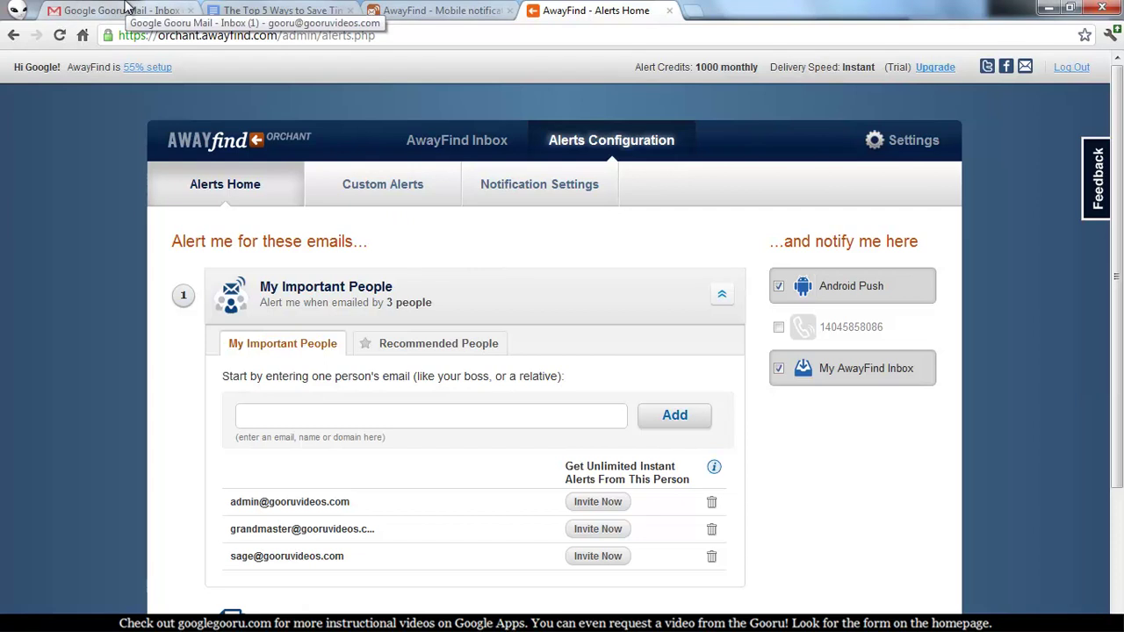
Open the 'Your question on GoogleGooru.com' email from the Gmail inbox
{"action": "left_click", "coordinate": [119, 11]}
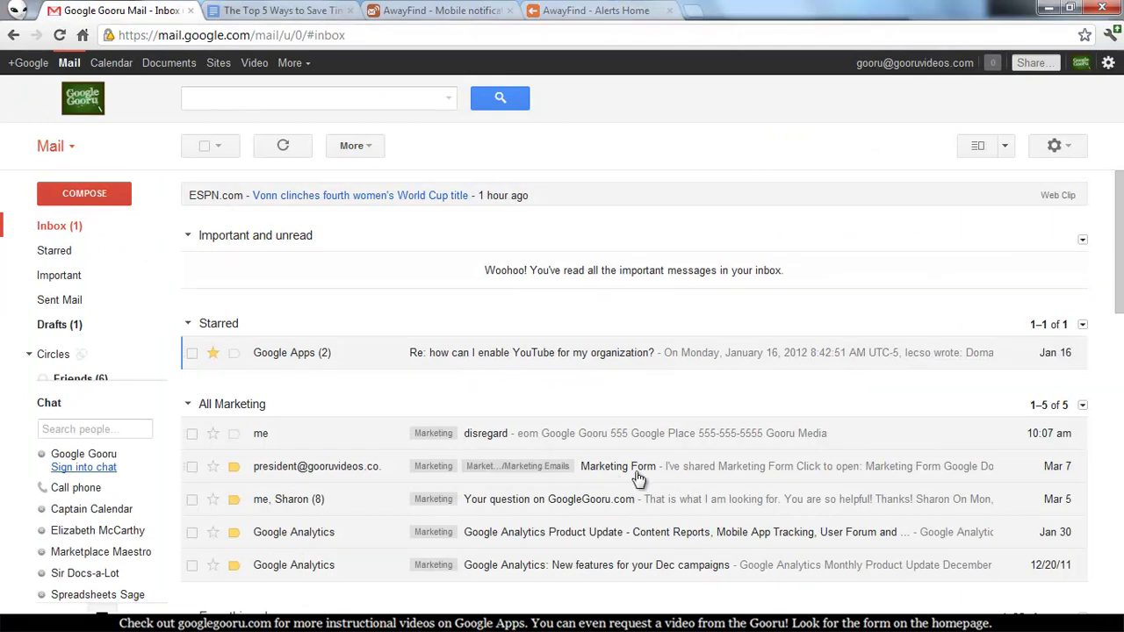
{"action": "left_click", "coordinate": [575, 510]}
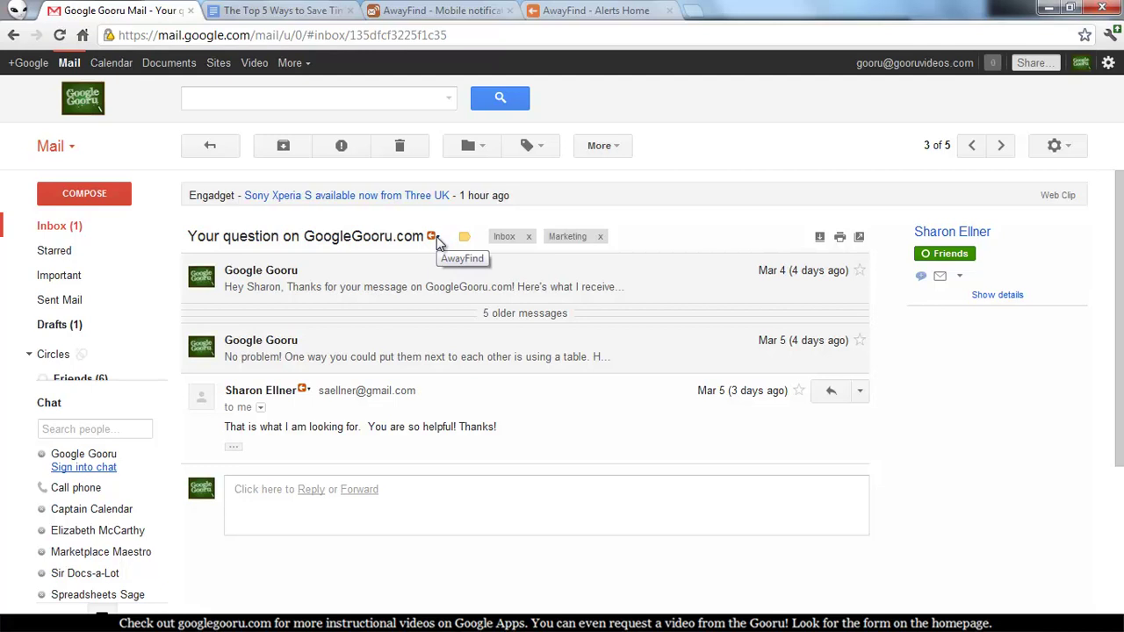
Create an AwayFind filter for this topic notifying via Push to Android for one week
{"action": "left_click", "coordinate": [433, 237]}
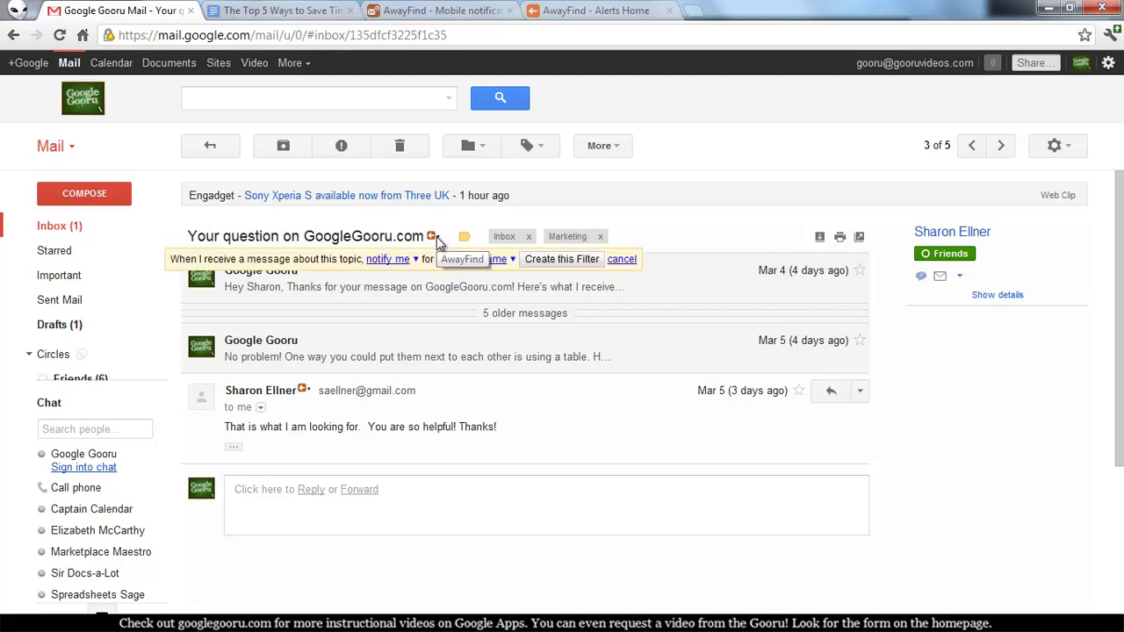
{"action": "left_click", "coordinate": [399, 263]}
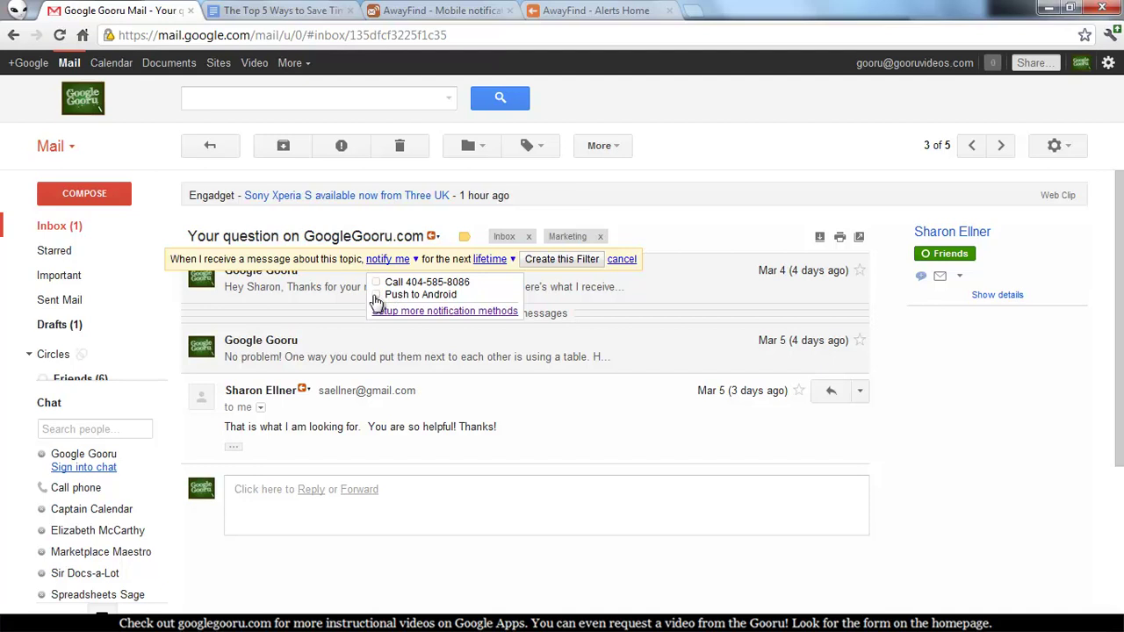
{"action": "left_click", "coordinate": [377, 296]}
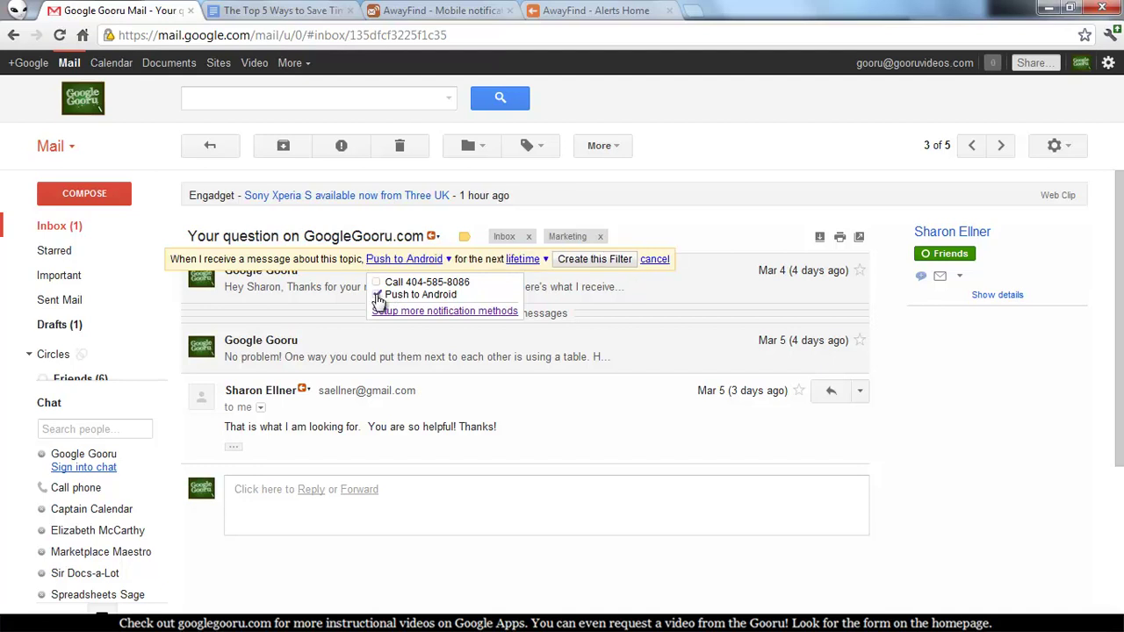
{"action": "left_click", "coordinate": [530, 260]}
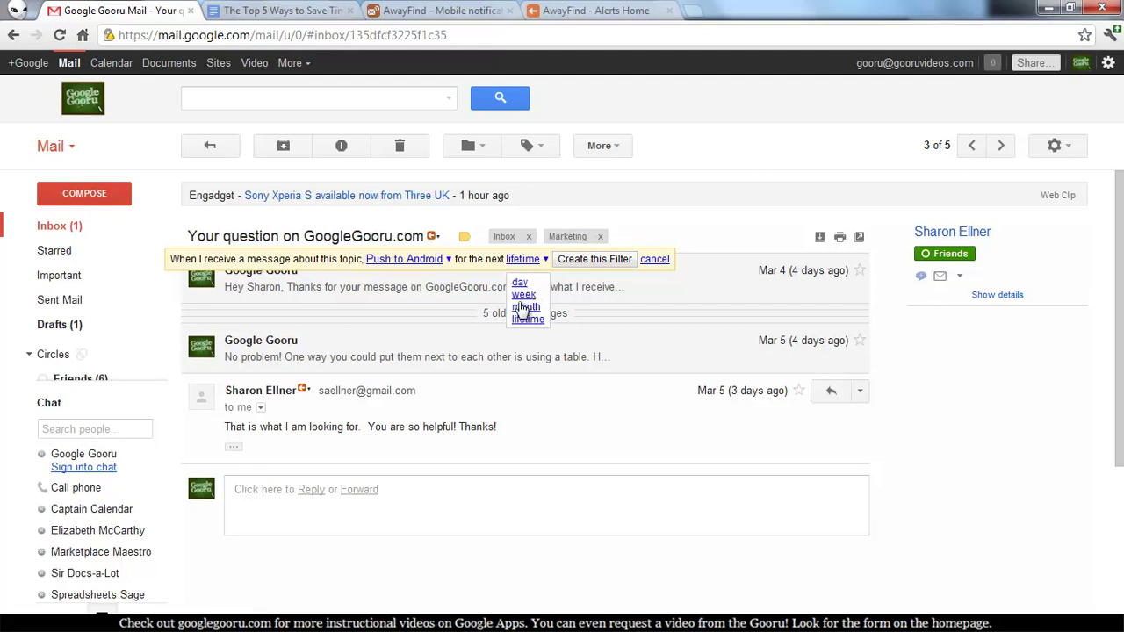
{"action": "left_click", "coordinate": [524, 296]}
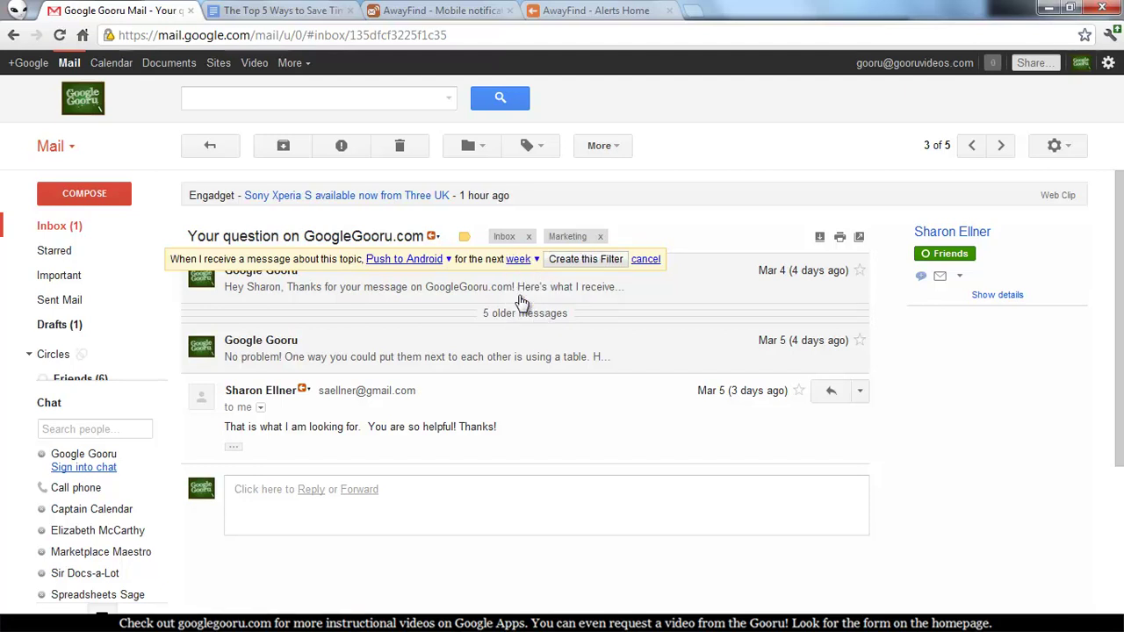
{"action": "left_click", "coordinate": [588, 260]}
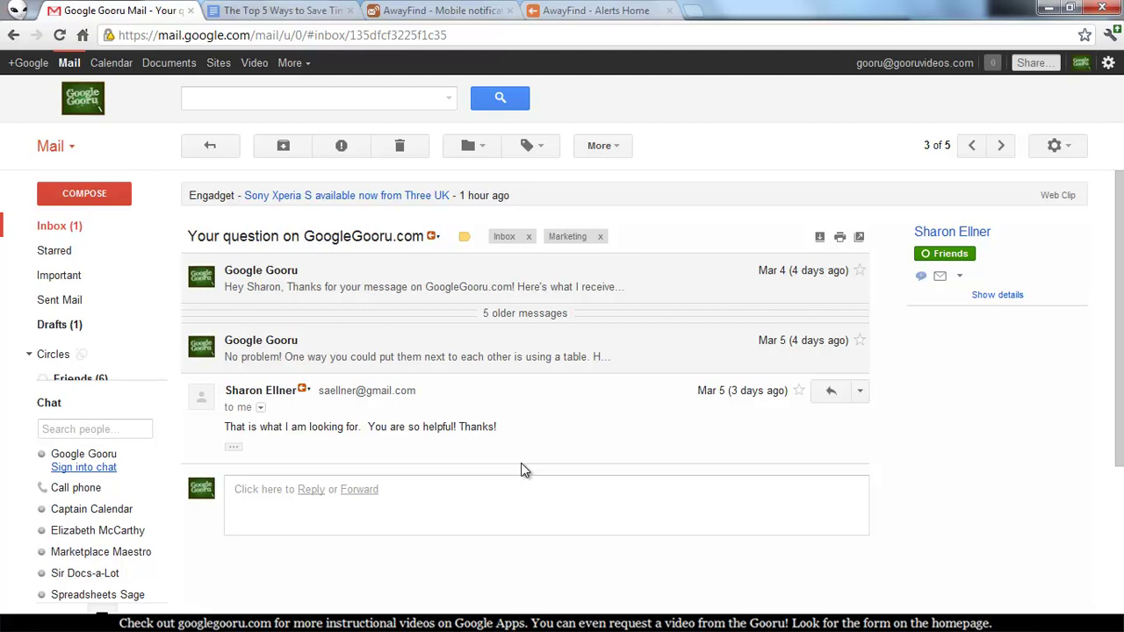
{"action": "mouse_move", "coordinate": [562, 613]}
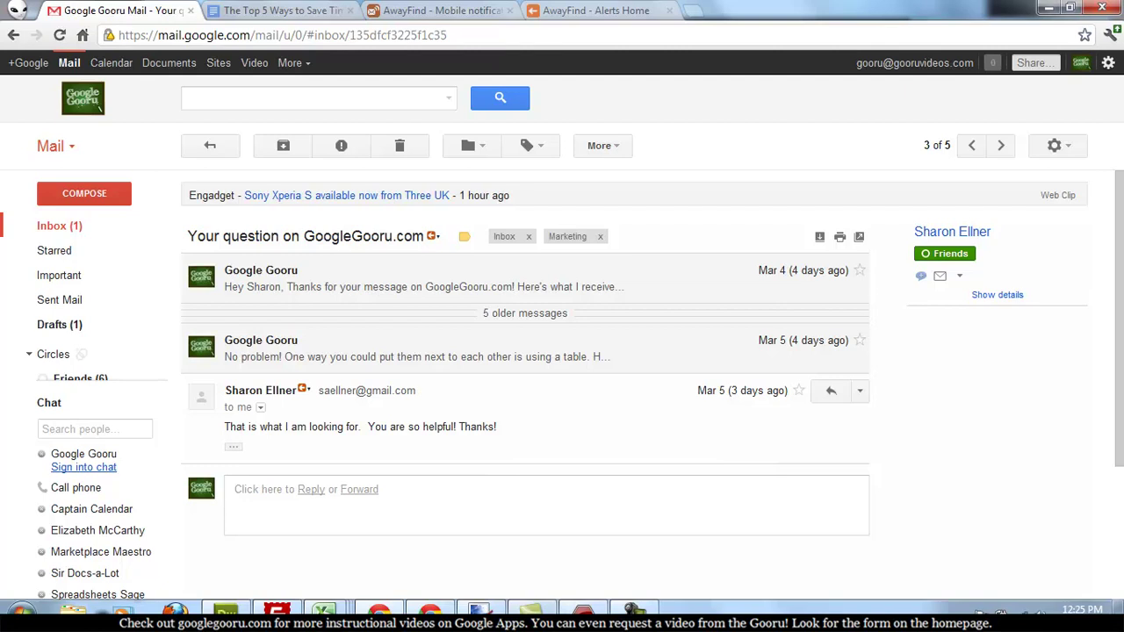
View page 1 of The Guide to NOT Checking Email PDF, then return to Gmail's Inbox
{"action": "left_click", "coordinate": [585, 612]}
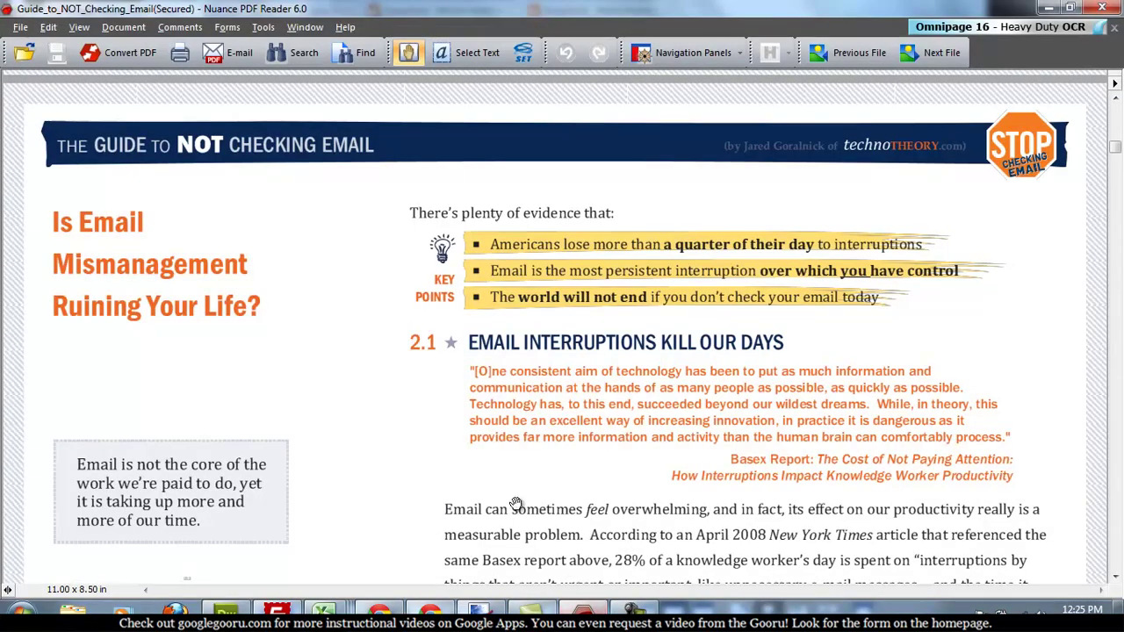
{"action": "scroll", "coordinate": [469, 449], "scroll_direction": "up", "scroll_amount": 5}
{"action": "scroll", "coordinate": [469, 449], "scroll_direction": "up", "scroll_amount": 8}
{"action": "scroll", "coordinate": [469, 449], "scroll_direction": "up", "scroll_amount": 6}
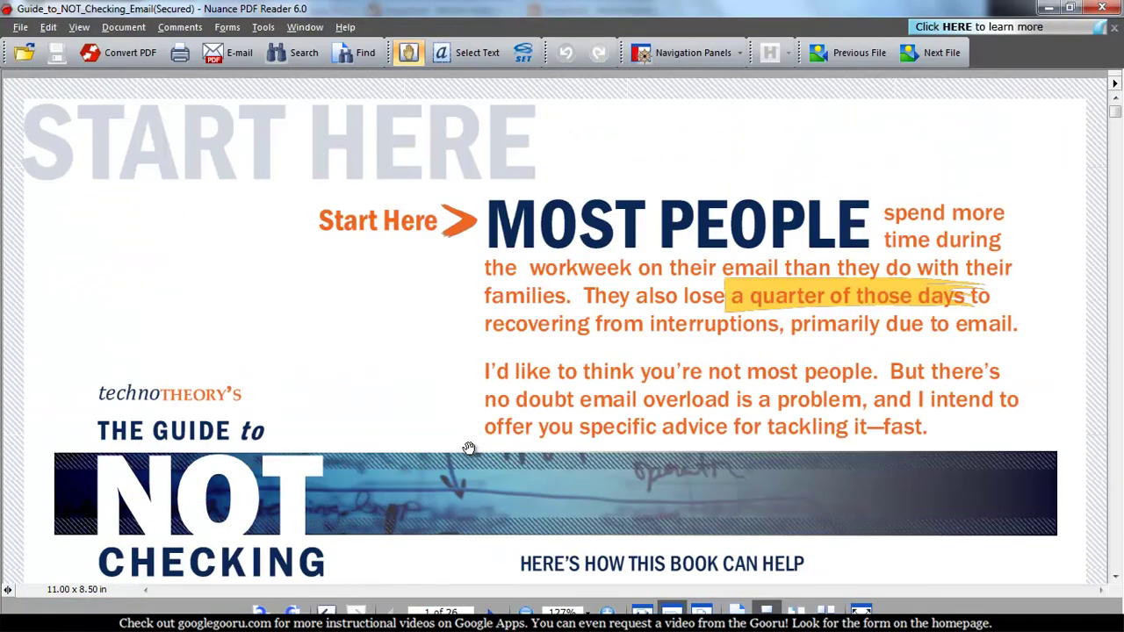
{"action": "scroll", "coordinate": [469, 449], "scroll_direction": "down", "scroll_amount": 2}
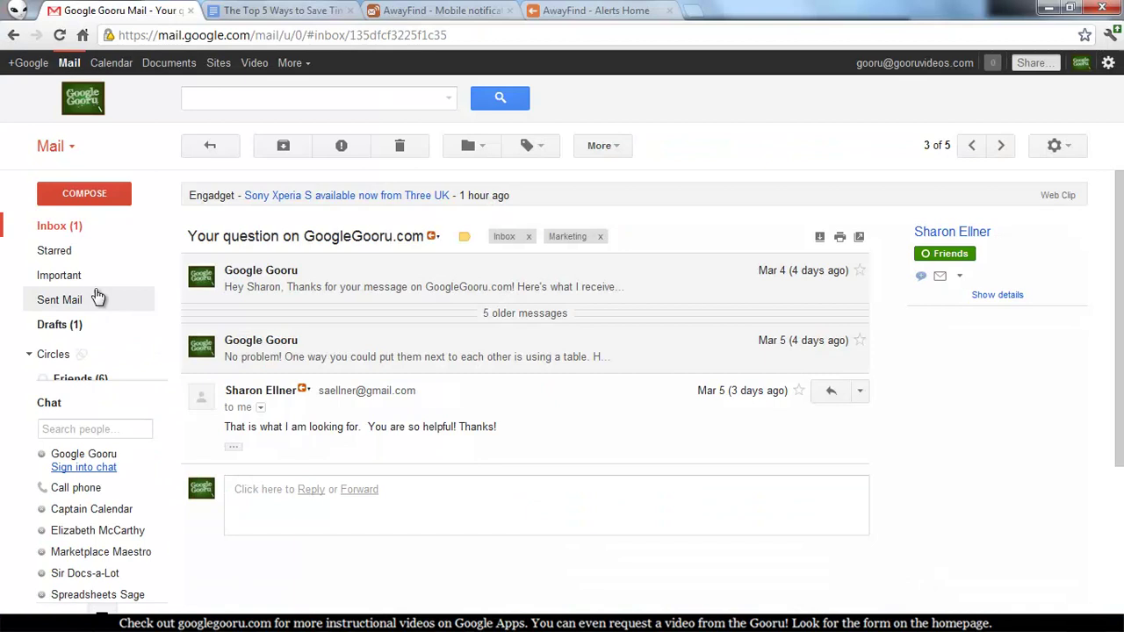
{"action": "left_click", "coordinate": [83, 225]}
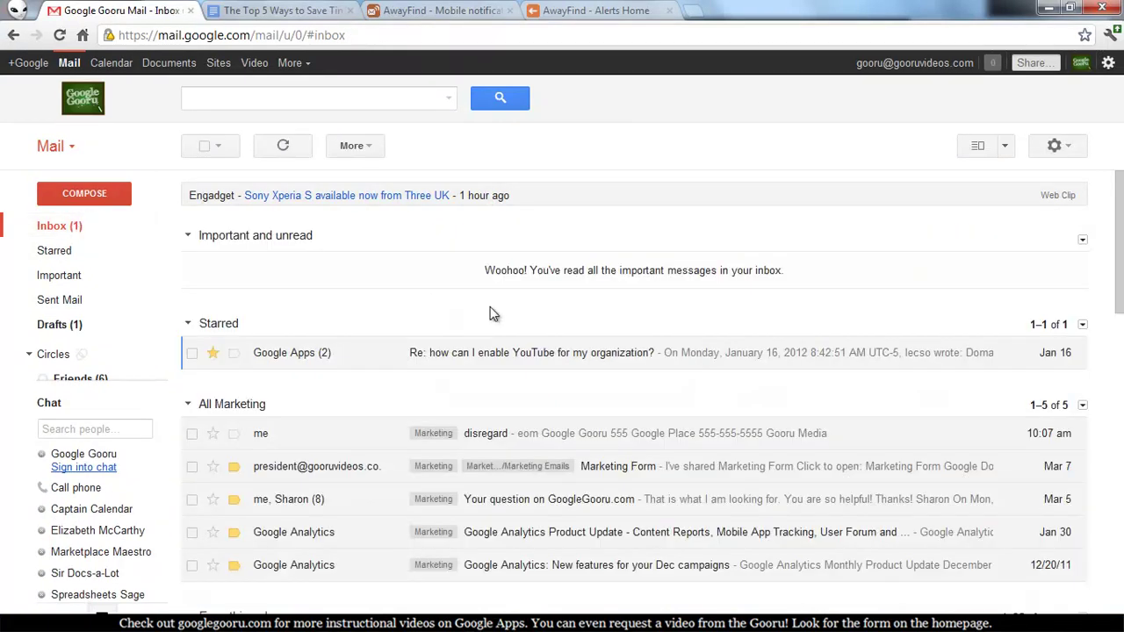